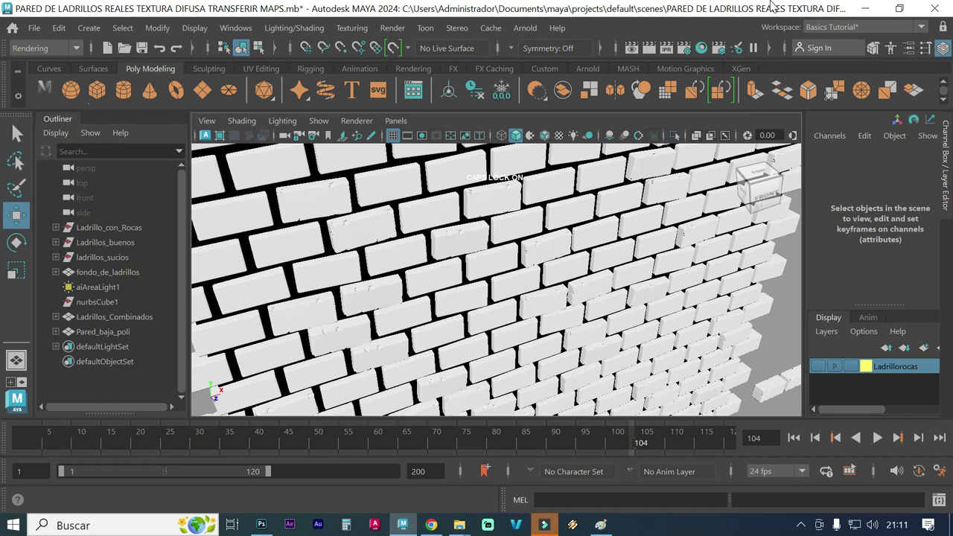
Render the brick wall in Arnold, zoom out to the whole wall, and render it again
click(649, 50)
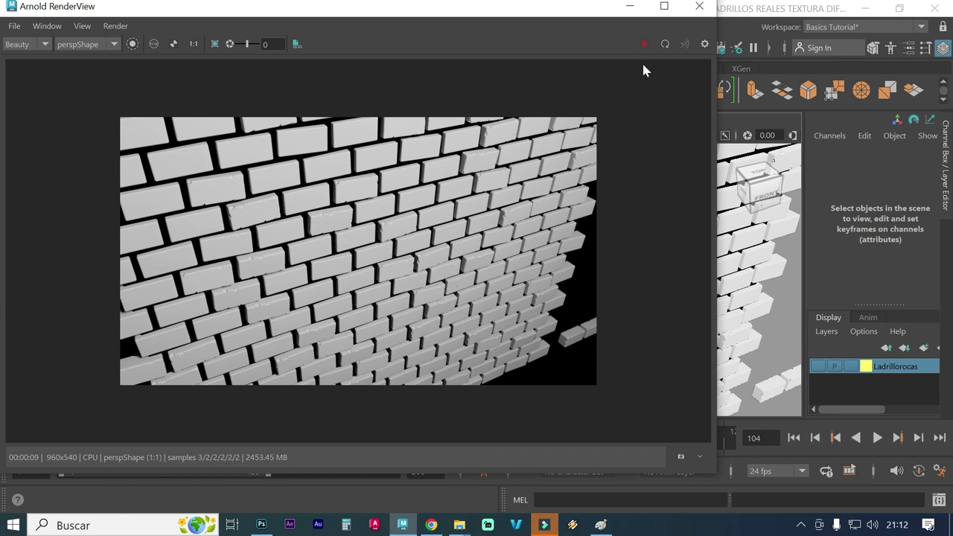
click(699, 6)
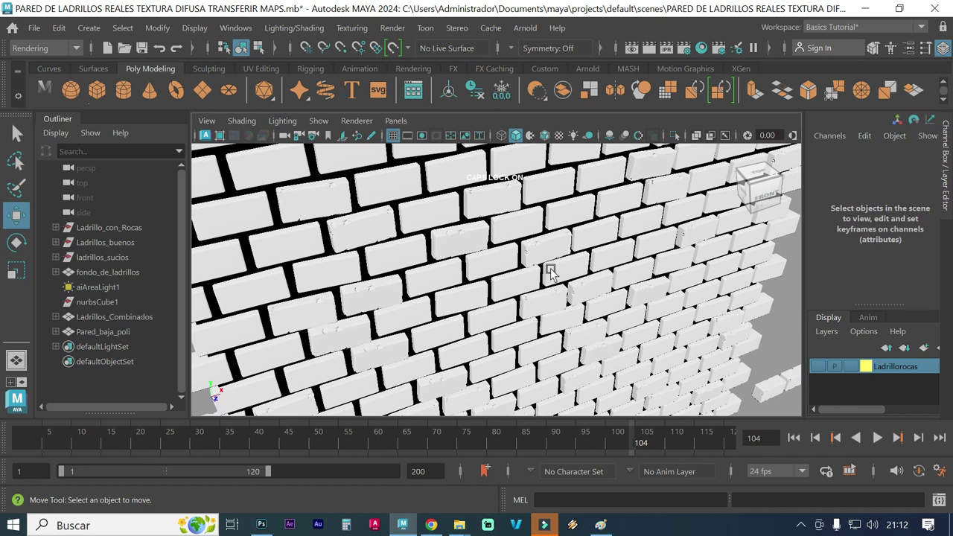
scroll(550, 275, down, 2)
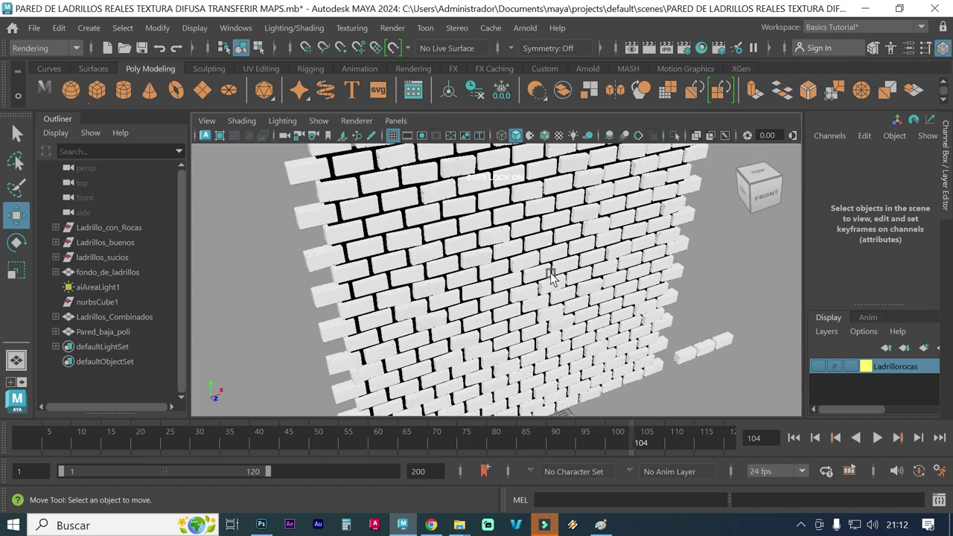
click(650, 47)
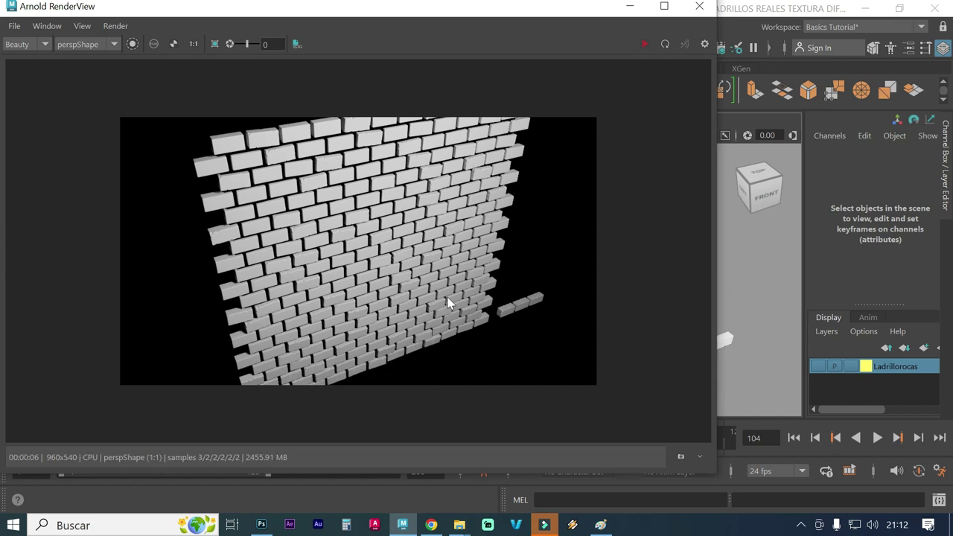
click(699, 6)
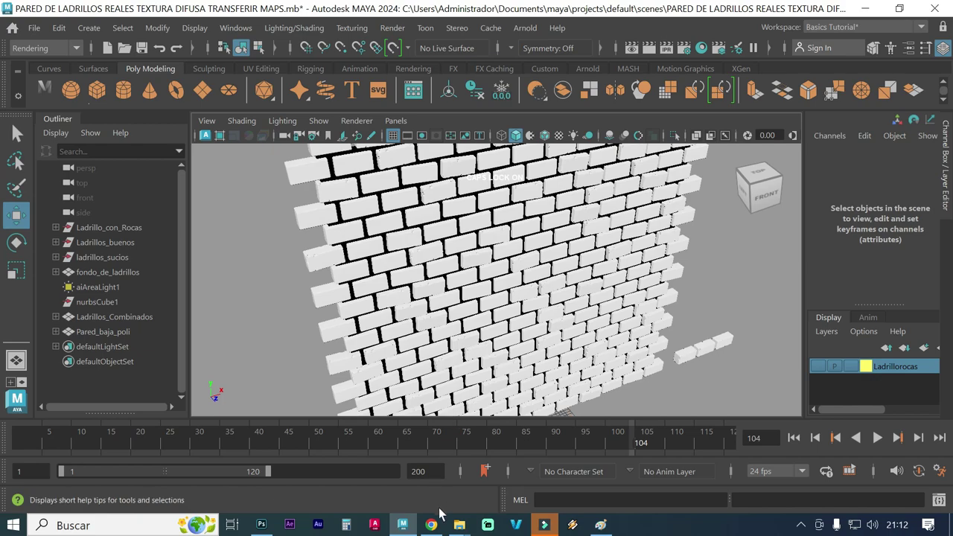
Switch to the brick-wall tutorial in Chrome and enlarge its three worn bricks screenshot
click(433, 525)
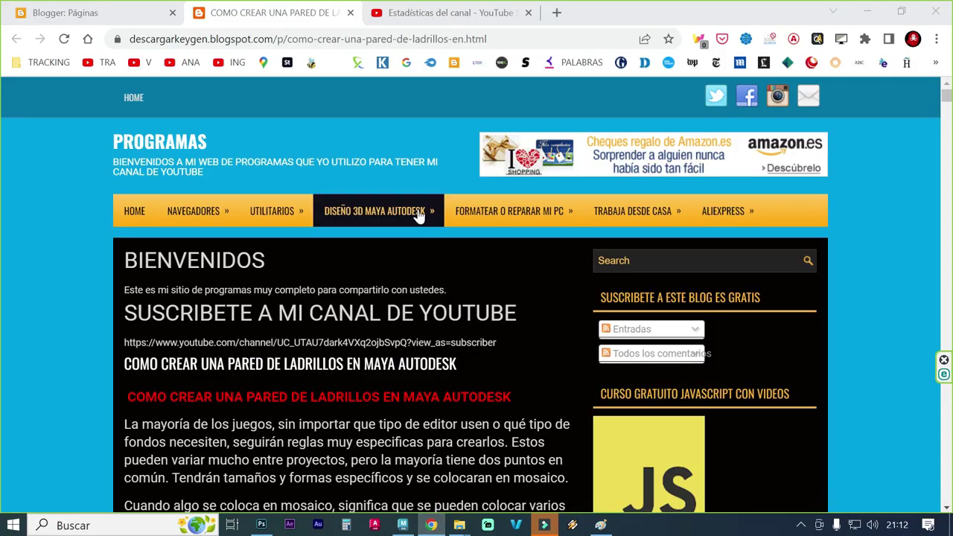
scroll(420, 224, down, 2)
scroll(419, 258, down, 2)
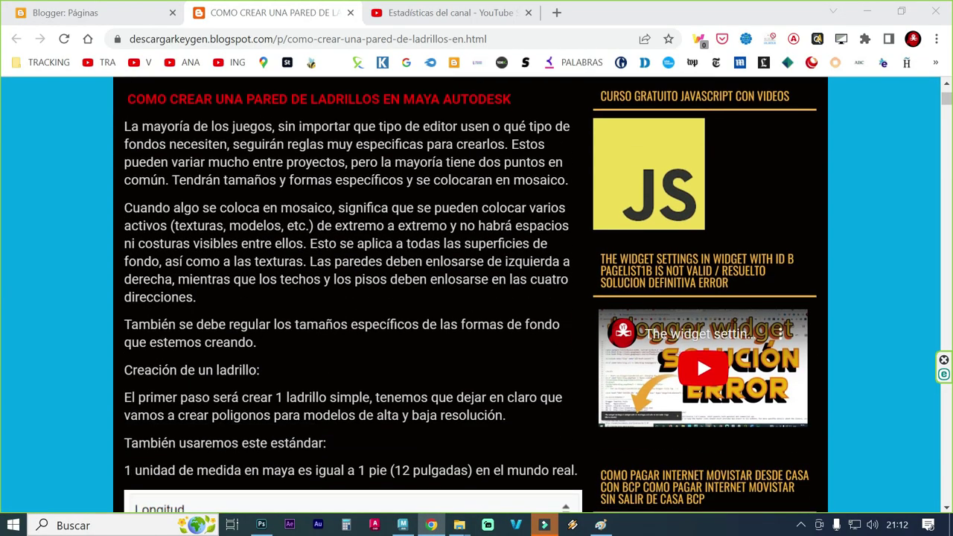
scroll(419, 259, down, 2)
scroll(419, 258, down, 4)
scroll(420, 258, down, 2)
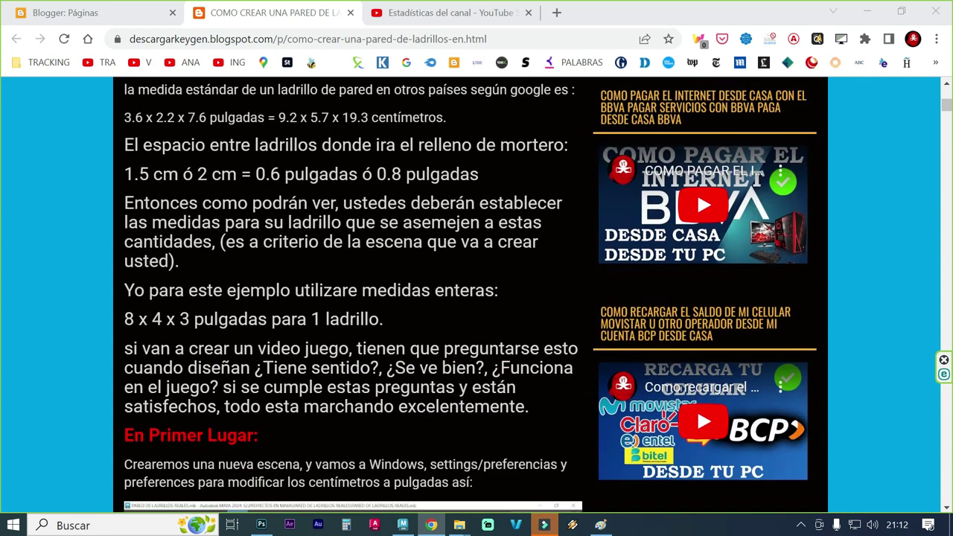
scroll(420, 259, down, 2)
scroll(419, 259, down, 1)
scroll(419, 258, down, 1)
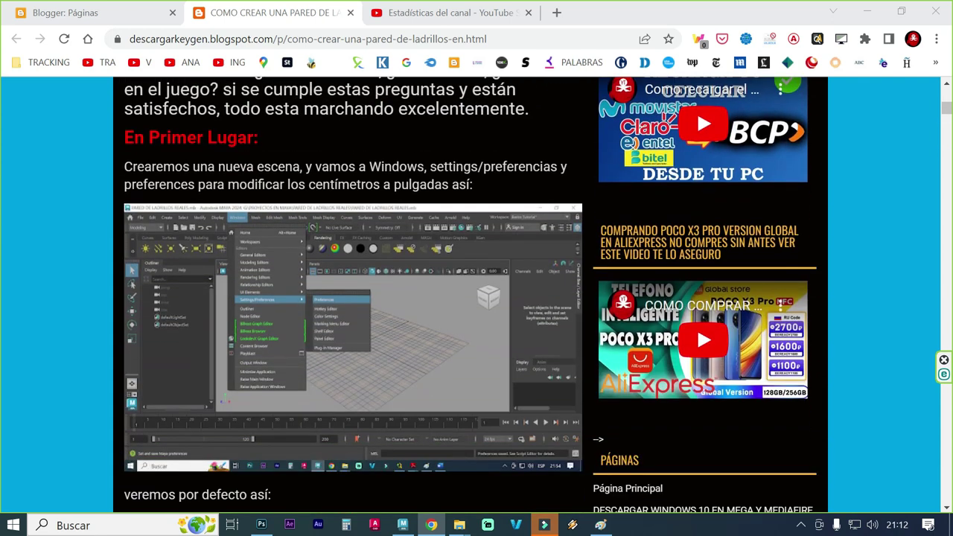
scroll(419, 258, down, 1)
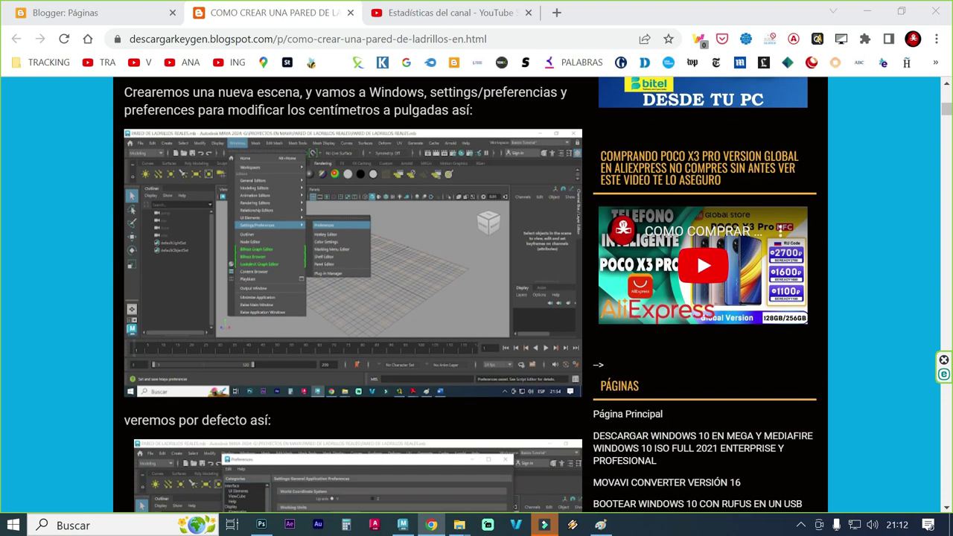
scroll(419, 258, down, 1)
scroll(420, 259, down, 1)
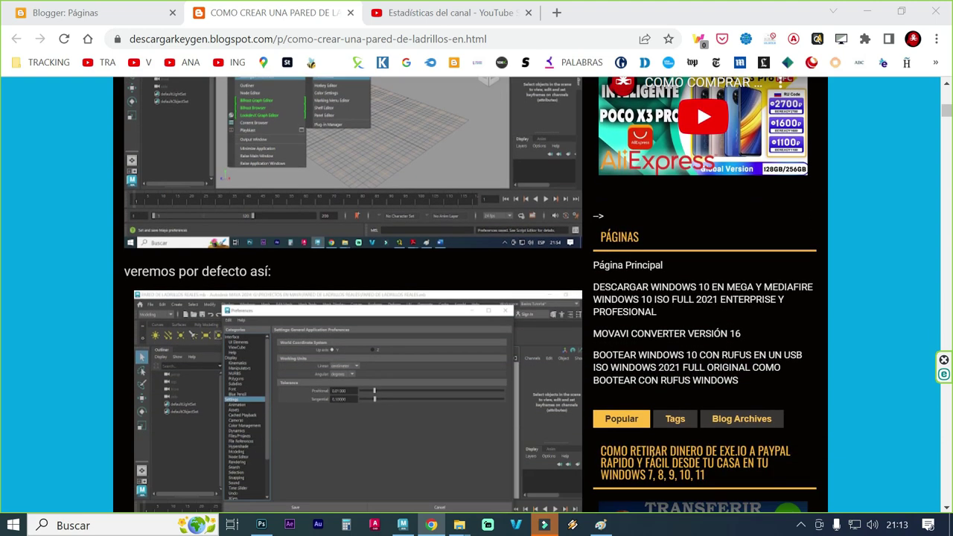
scroll(419, 258, down, 3)
scroll(419, 258, down, 4)
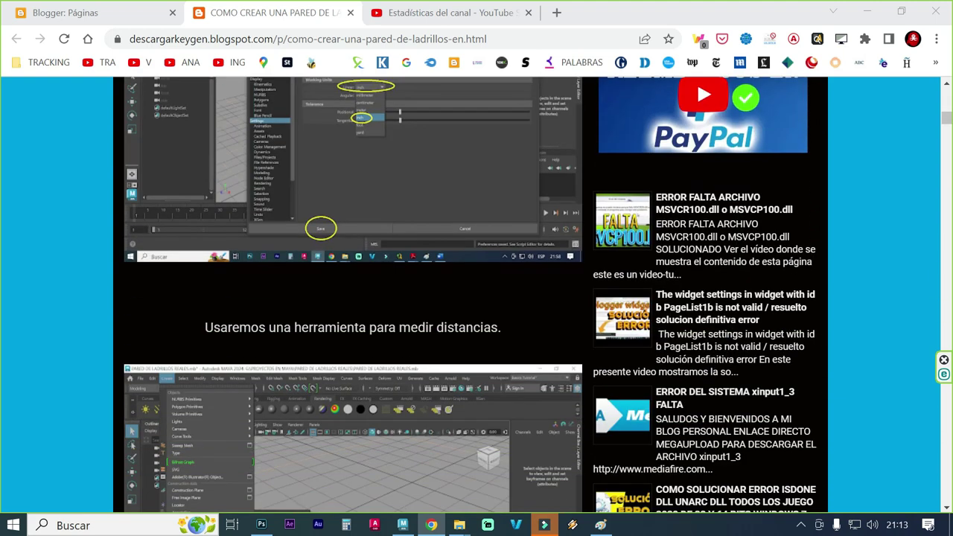
scroll(419, 258, down, 4)
scroll(419, 259, down, 5)
scroll(420, 259, down, 2)
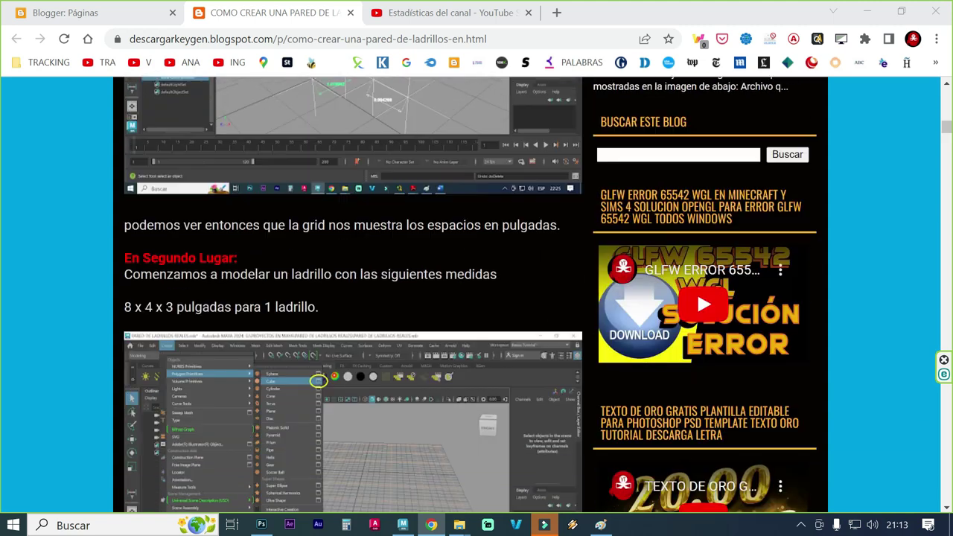
scroll(419, 258, down, 1)
scroll(409, 256, down, 5)
scroll(409, 256, down, 1)
scroll(408, 256, down, 2)
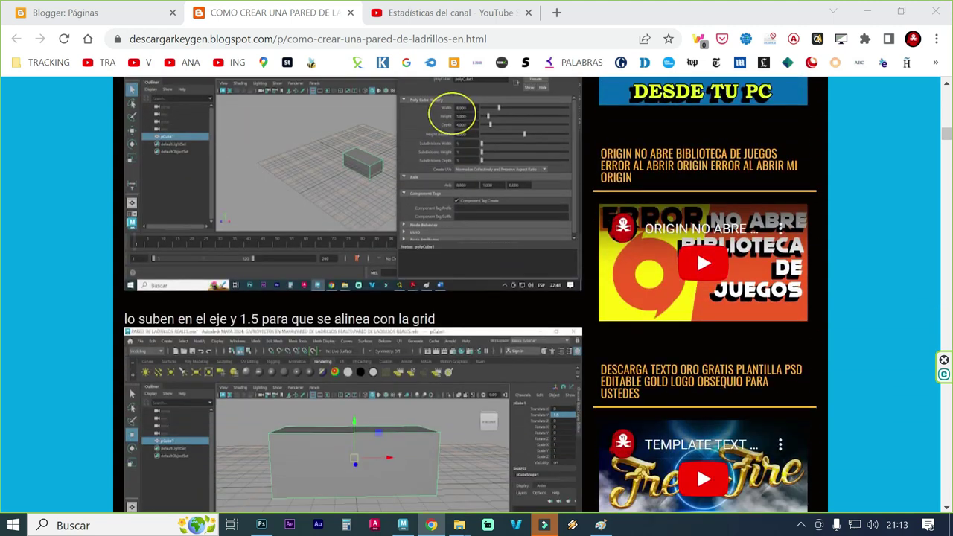
scroll(409, 256, down, 1)
scroll(409, 256, down, 2)
scroll(409, 256, down, 4)
scroll(409, 256, down, 2)
scroll(408, 258, down, 3)
scroll(409, 258, down, 3)
scroll(409, 257, down, 1)
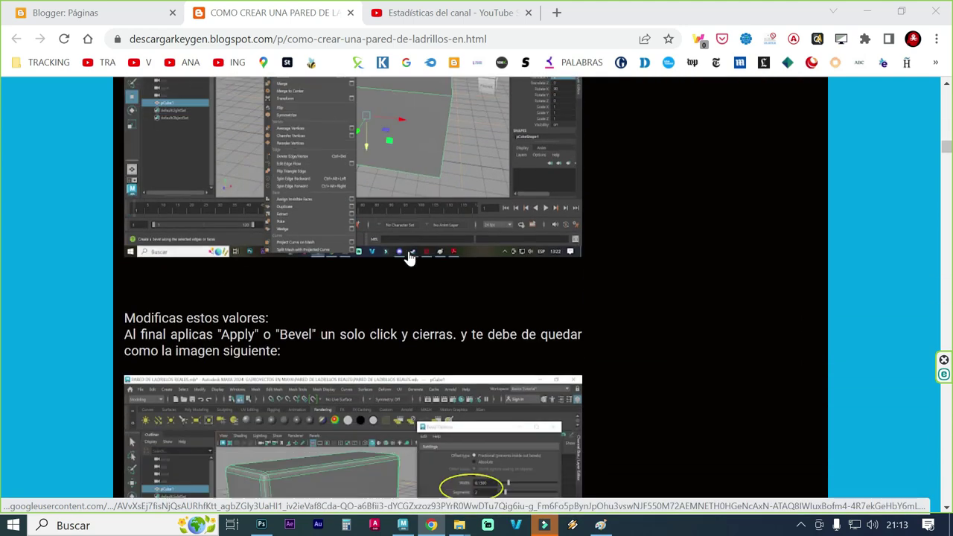
scroll(409, 258, down, 4)
scroll(409, 257, down, 2)
scroll(409, 258, down, 2)
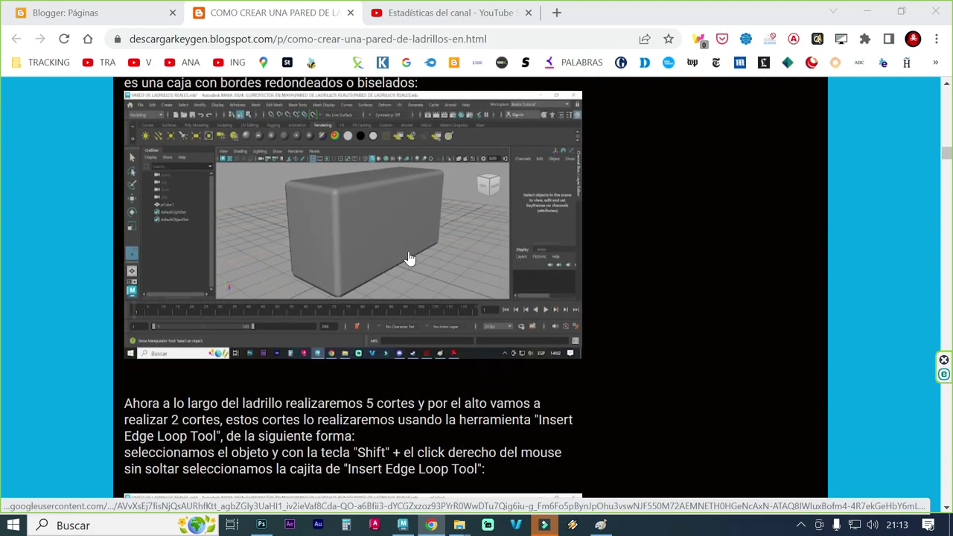
scroll(409, 257, down, 5)
scroll(408, 258, down, 4)
scroll(409, 258, down, 2)
scroll(409, 258, down, 2)
scroll(409, 258, down, 1)
scroll(409, 258, down, 6)
scroll(409, 258, down, 3)
scroll(409, 257, down, 2)
scroll(409, 257, down, 3)
scroll(409, 257, down, 3)
scroll(409, 258, down, 1)
scroll(408, 257, down, 2)
scroll(409, 258, down, 4)
scroll(409, 257, down, 2)
scroll(409, 258, down, 3)
scroll(408, 258, down, 1)
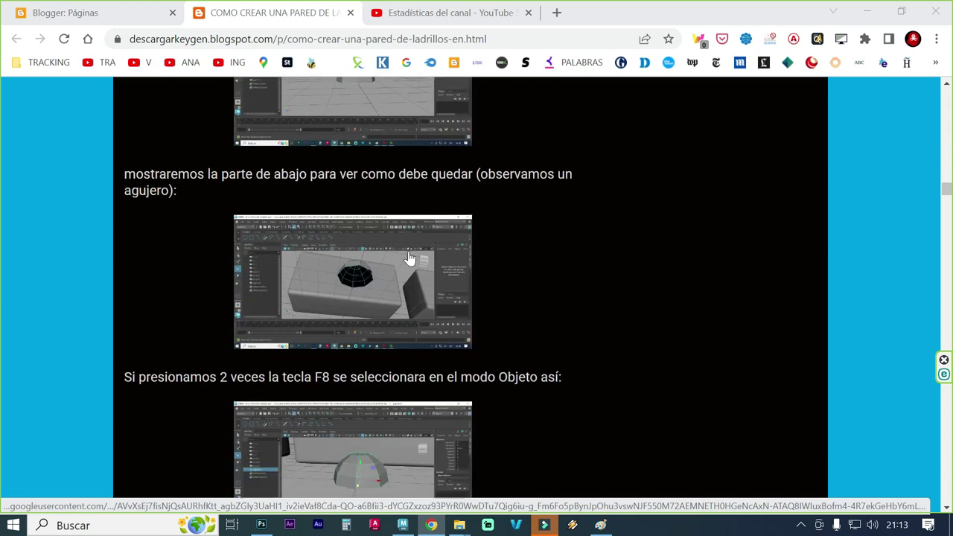
scroll(409, 258, down, 5)
scroll(408, 258, down, 3)
scroll(408, 258, down, 1)
scroll(409, 257, down, 3)
scroll(409, 258, down, 3)
scroll(409, 257, down, 1)
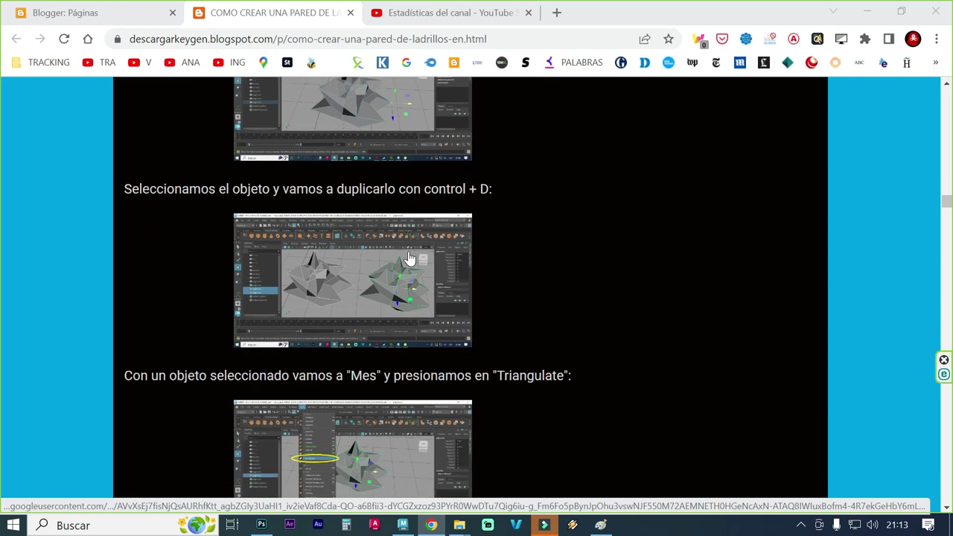
scroll(402, 312, down, 2)
scroll(402, 313, down, 2)
scroll(402, 313, down, 4)
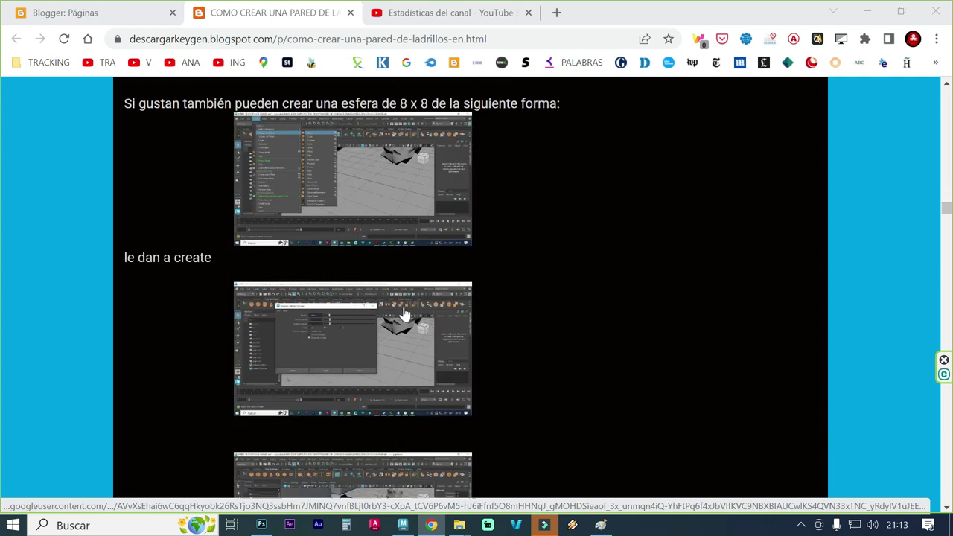
scroll(403, 313, down, 2)
scroll(403, 313, down, 5)
scroll(402, 313, down, 3)
scroll(403, 312, down, 3)
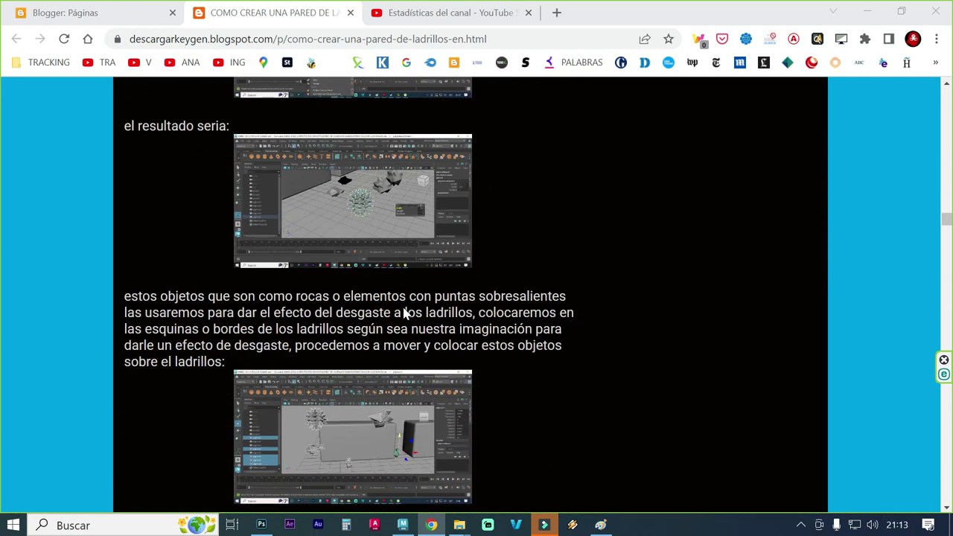
scroll(405, 313, down, 1)
scroll(404, 313, down, 1)
scroll(404, 313, down, 2)
scroll(404, 313, up, 1)
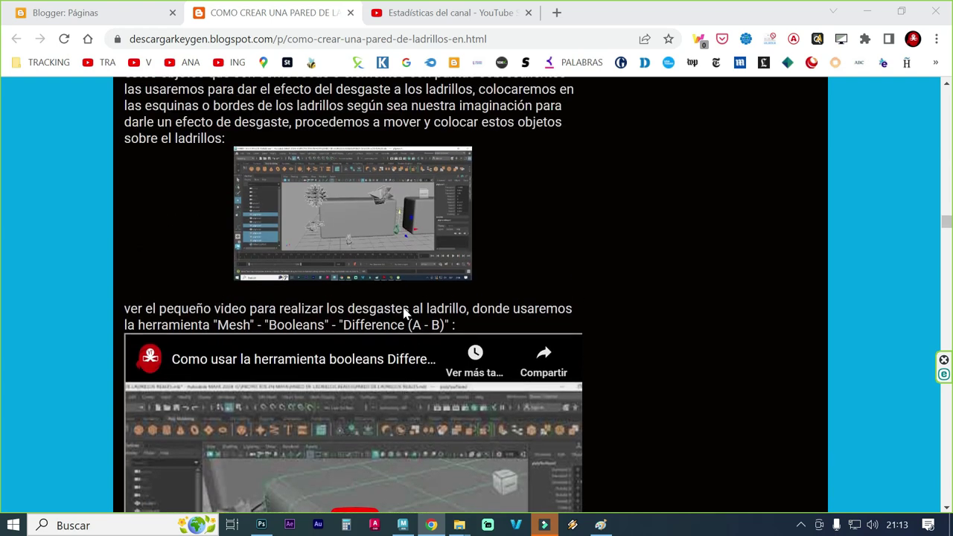
scroll(404, 313, down, 2)
scroll(403, 307, down, 1)
scroll(403, 306, down, 3)
scroll(403, 307, down, 3)
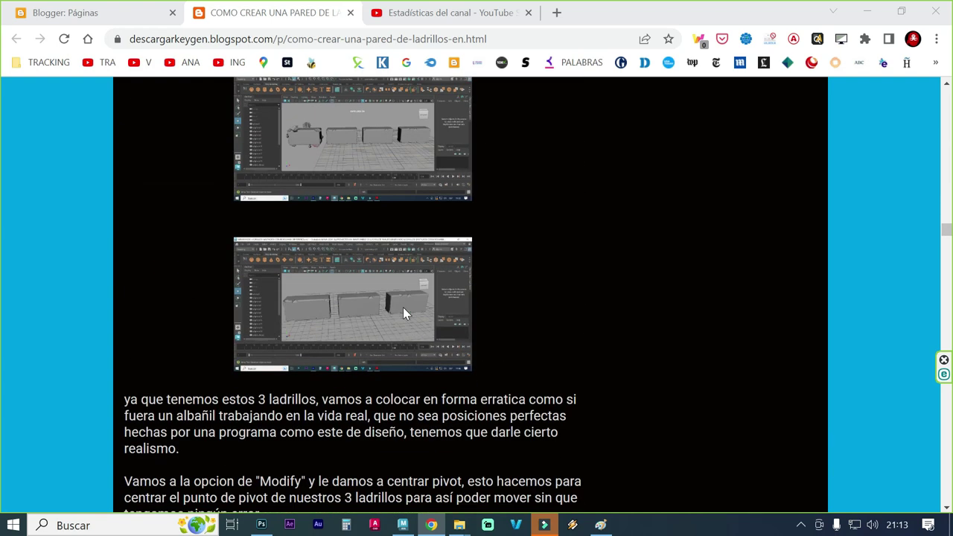
click(338, 313)
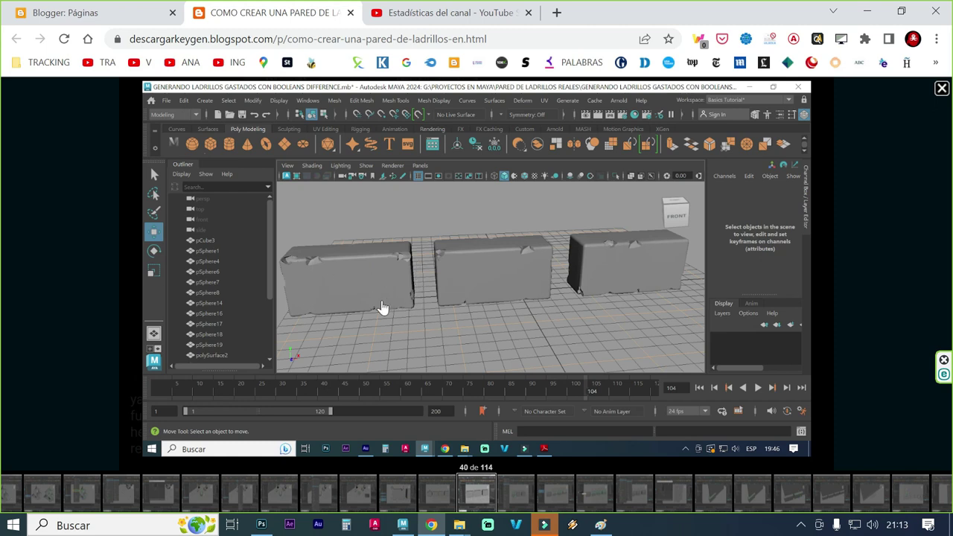
Go back to the article and enlarge the cube size screenshot
click(942, 88)
scroll(404, 315, down, 2)
scroll(404, 319, down, 3)
scroll(404, 319, down, 2)
scroll(405, 320, down, 2)
scroll(404, 321, down, 1)
scroll(405, 321, down, 2)
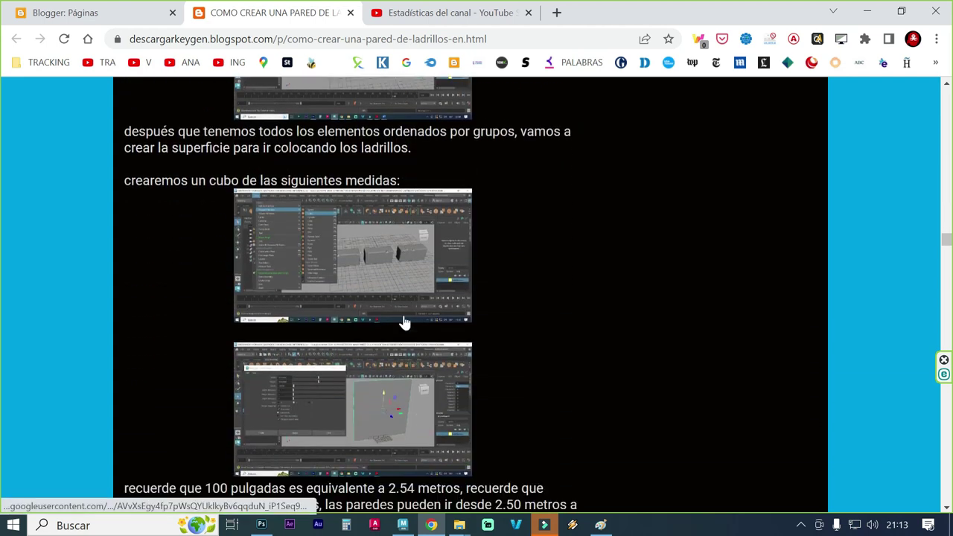
scroll(404, 322, down, 3)
scroll(404, 322, down, 1)
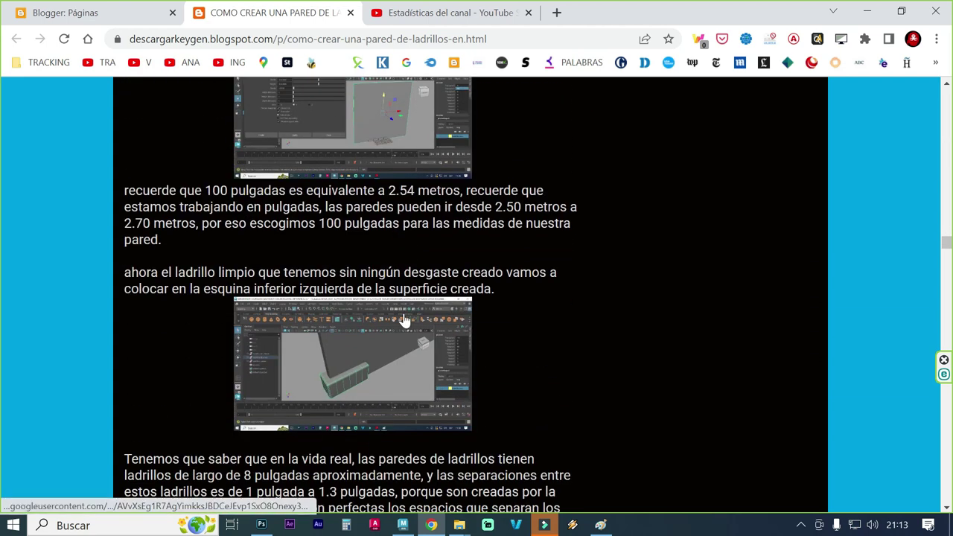
scroll(404, 322, up, 1)
click(392, 215)
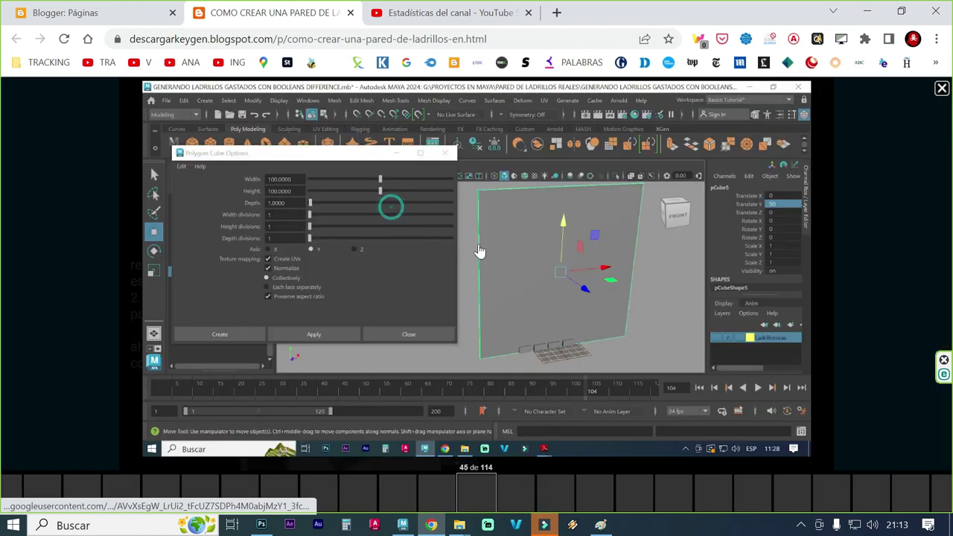
Continue down the post and enlarge the screenshot of the wall rows
click(942, 88)
scroll(565, 277, down, 1)
scroll(566, 277, down, 2)
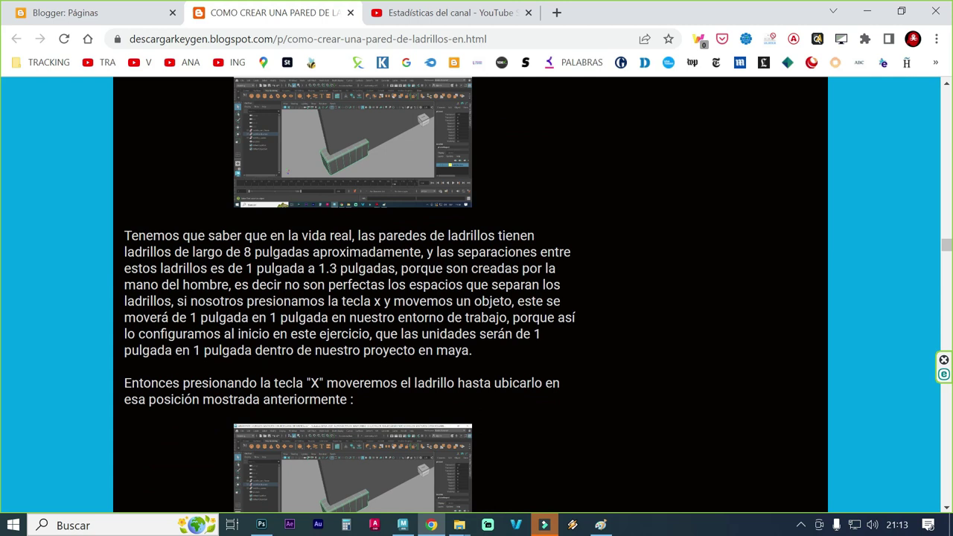
scroll(432, 291, down, 2)
scroll(420, 299, down, 4)
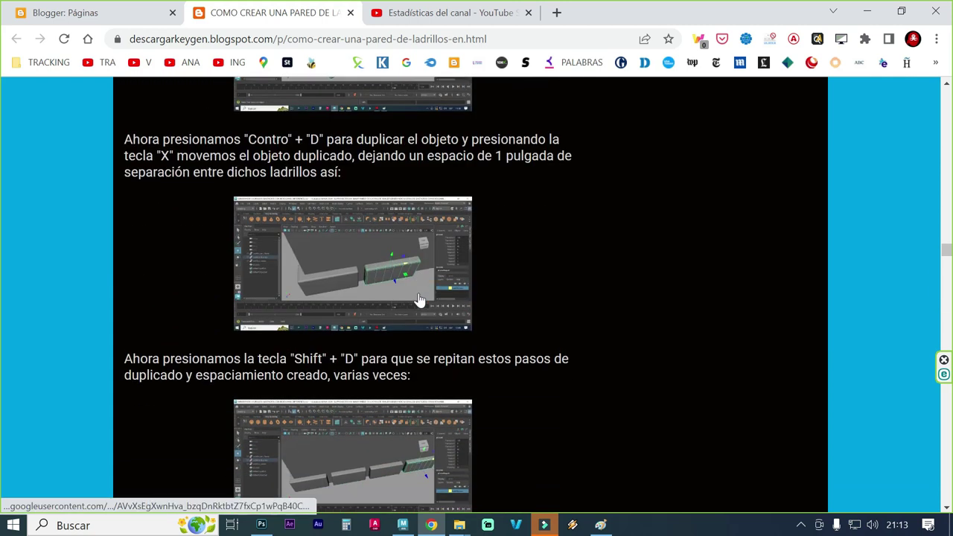
scroll(420, 299, down, 2)
scroll(421, 301, down, 4)
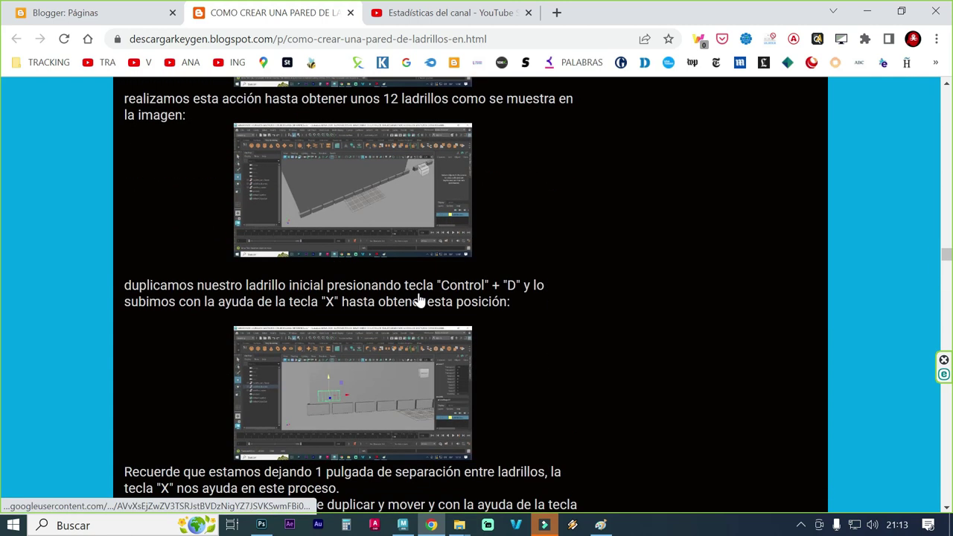
scroll(412, 289, down, 2)
scroll(412, 290, down, 3)
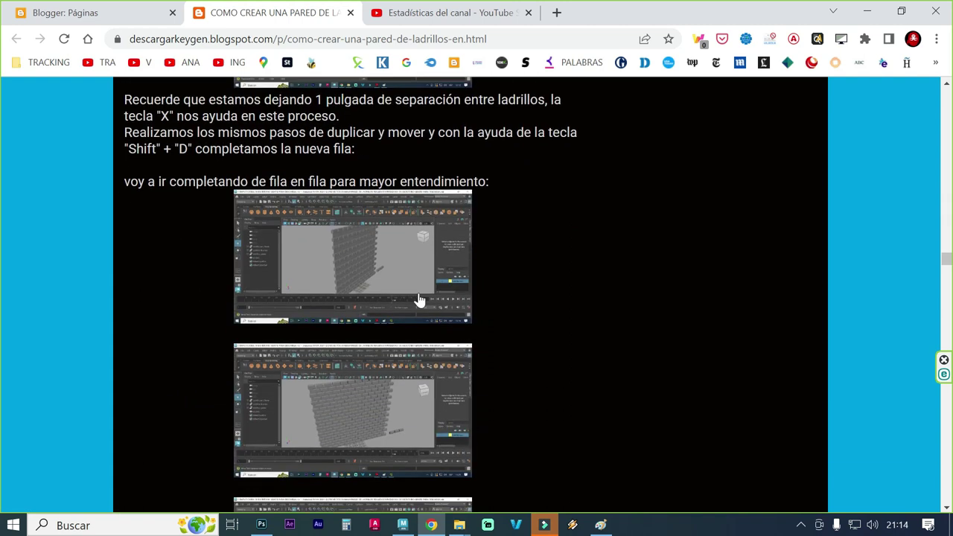
click(412, 290)
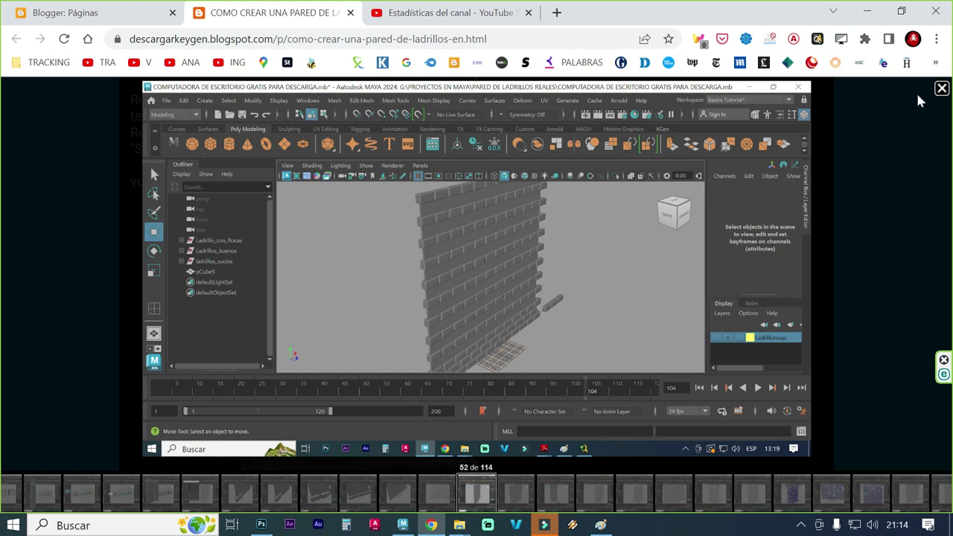
Enlarge the screenshot of the nearly finished wall
click(940, 91)
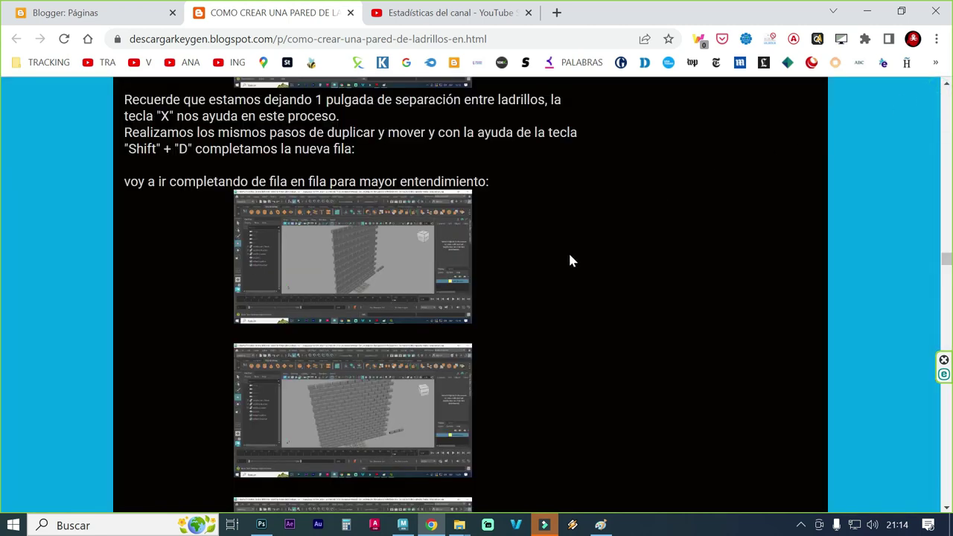
scroll(571, 260, down, 2)
scroll(471, 300, down, 1)
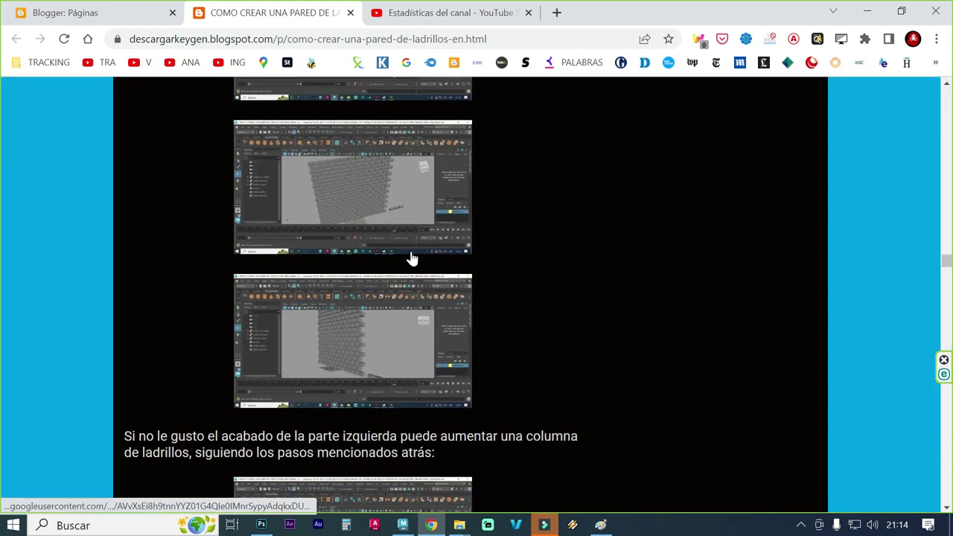
click(412, 253)
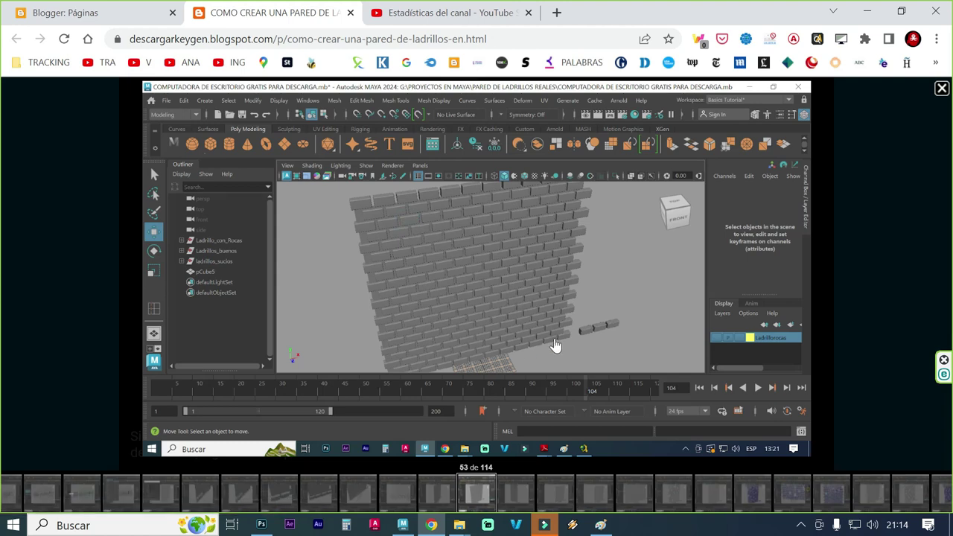
Read on to the finished white brick wall render, view it enlarged, then close it
click(942, 90)
scroll(513, 304, down, 3)
scroll(511, 315, down, 3)
scroll(510, 315, down, 4)
scroll(510, 316, down, 3)
scroll(511, 316, down, 5)
scroll(513, 323, down, 1)
scroll(513, 323, down, 2)
scroll(513, 324, down, 4)
scroll(513, 323, down, 2)
scroll(514, 323, down, 3)
scroll(513, 323, down, 4)
scroll(513, 324, down, 4)
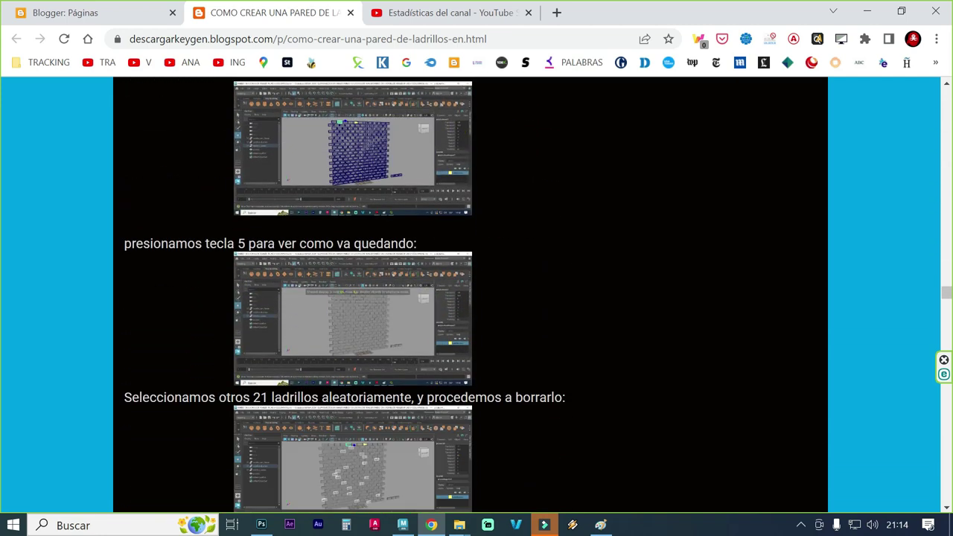
scroll(513, 324, down, 4)
scroll(513, 323, down, 4)
scroll(513, 324, down, 4)
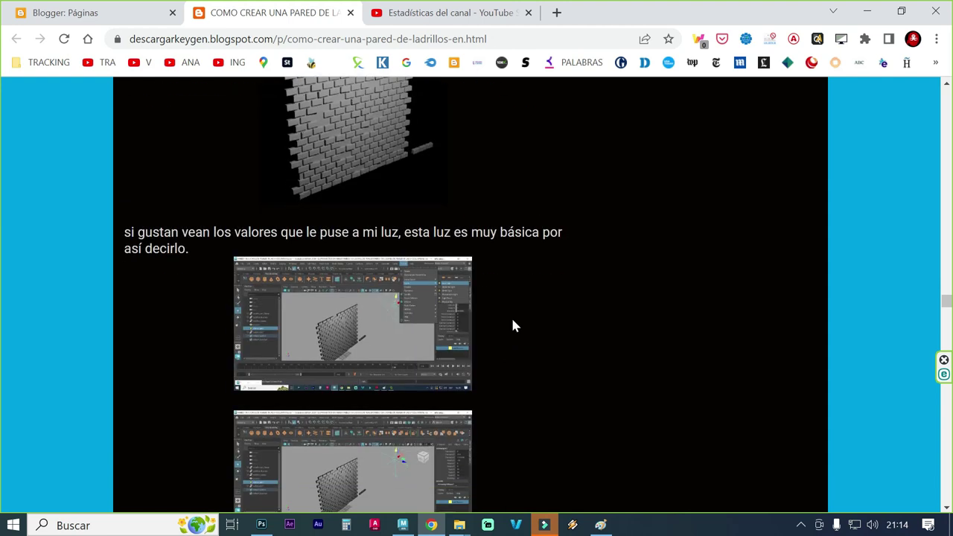
scroll(513, 325, down, 4)
scroll(513, 326, down, 4)
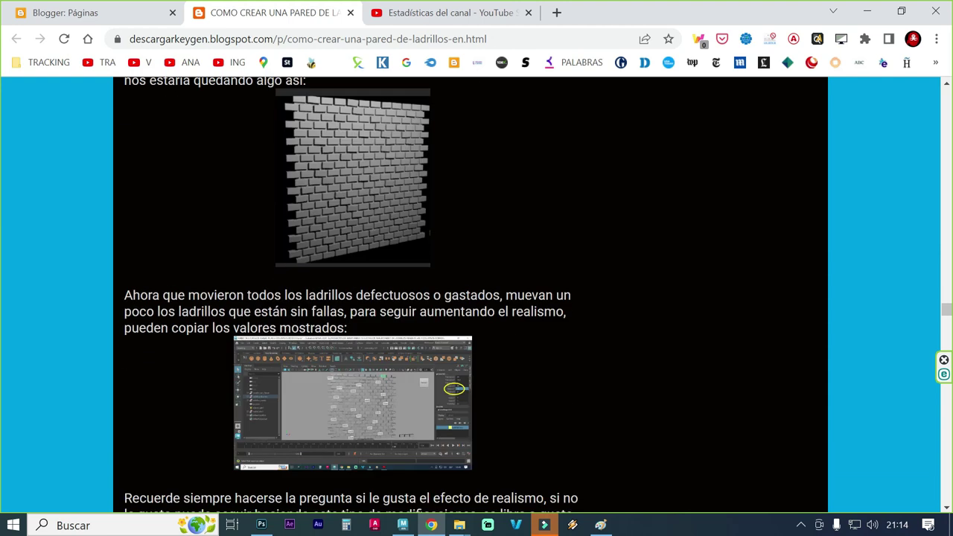
click(388, 176)
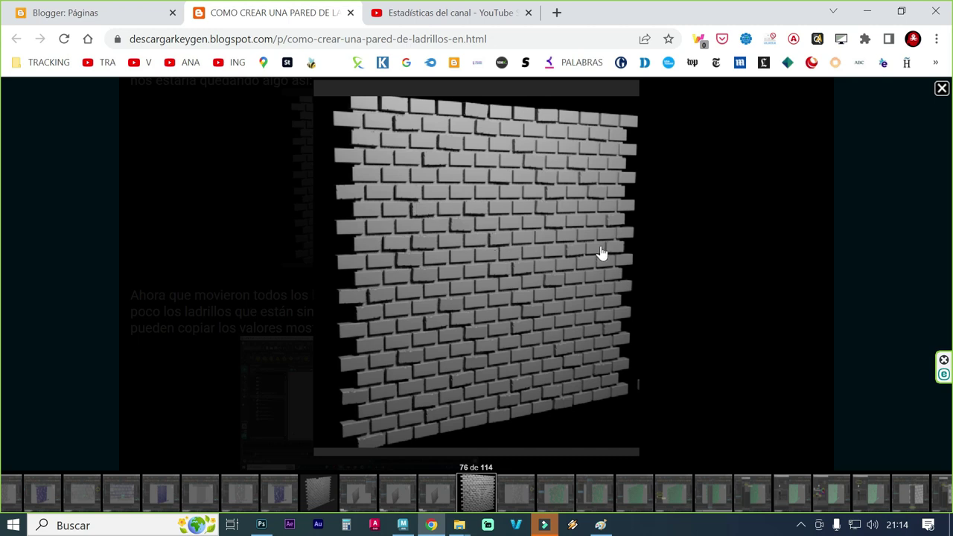
click(942, 88)
Scroll the blog from 'En Quinto Lugar TEXTURAS o MAPAS' to the plane raised 50 units in Y
scroll(443, 318, down, 5)
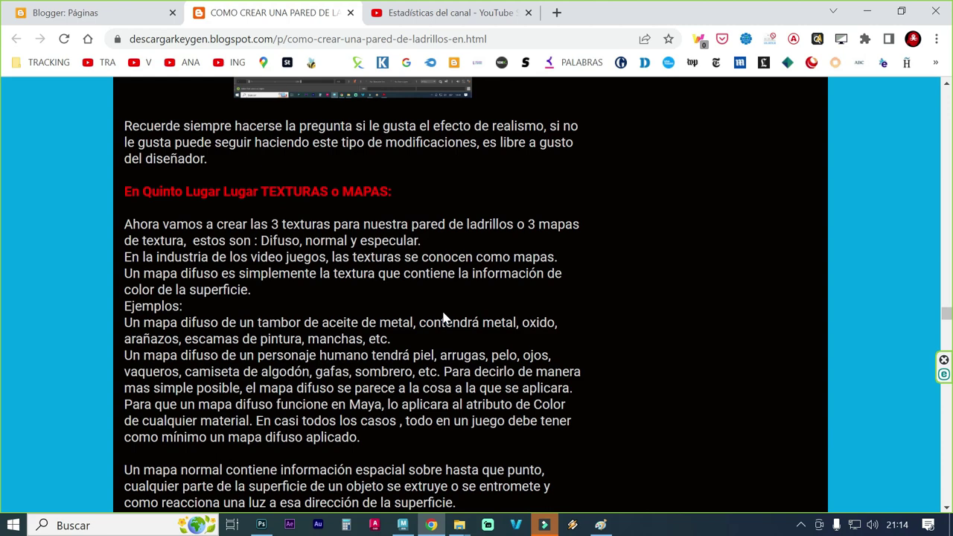
scroll(443, 318, down, 4)
scroll(443, 318, down, 4)
scroll(443, 318, down, 3)
scroll(443, 318, down, 4)
scroll(443, 322, down, 1)
scroll(443, 322, down, 2)
scroll(443, 322, down, 1)
scroll(443, 322, down, 1)
scroll(443, 322, down, 4)
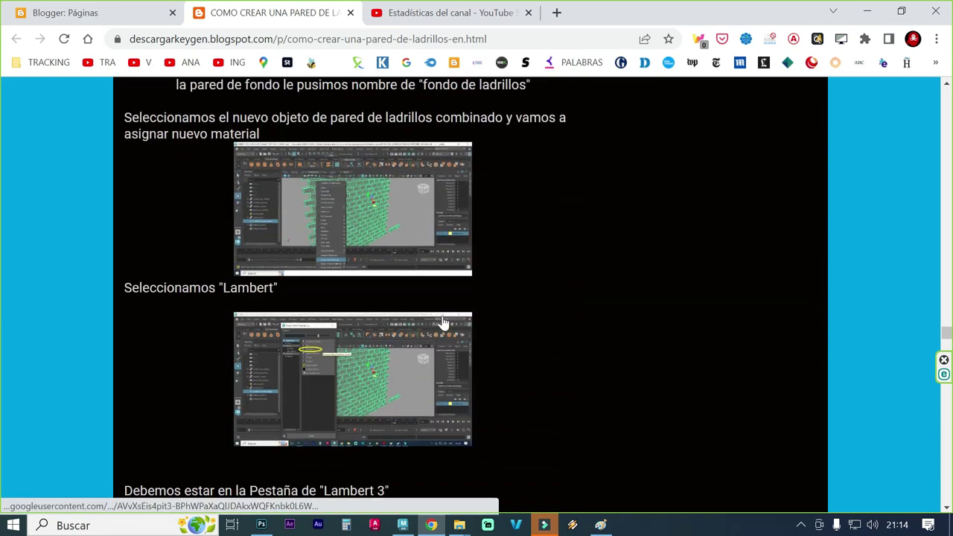
scroll(443, 322, down, 5)
scroll(443, 322, down, 2)
scroll(443, 322, down, 4)
scroll(443, 322, down, 3)
scroll(443, 323, down, 3)
scroll(443, 322, down, 3)
scroll(444, 323, down, 3)
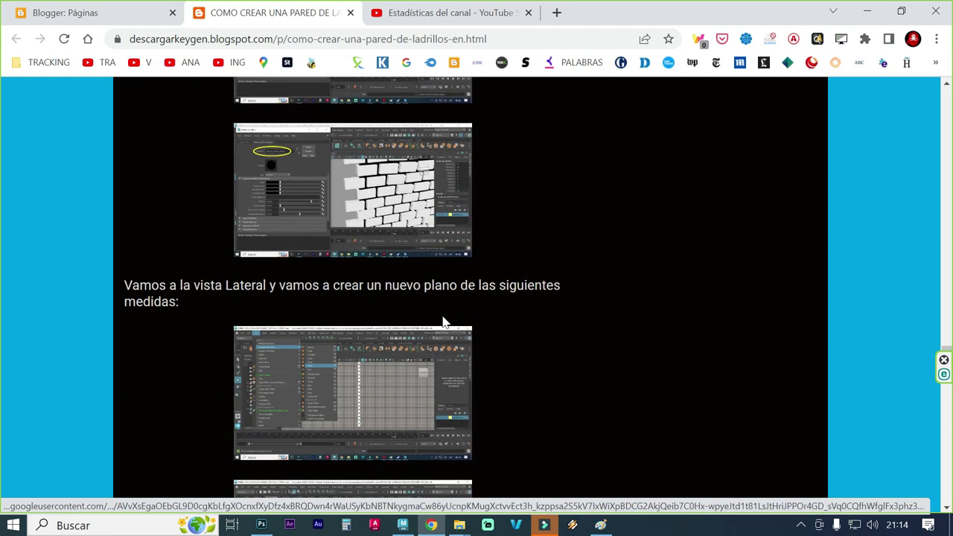
scroll(443, 322, down, 2)
scroll(443, 322, down, 2)
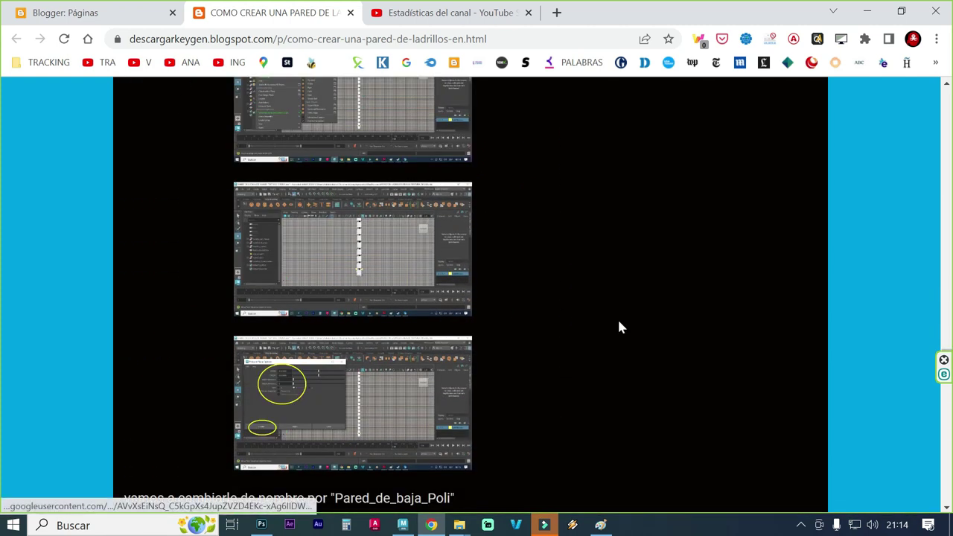
scroll(633, 339, down, 2)
scroll(655, 357, down, 4)
scroll(678, 363, down, 2)
scroll(682, 360, down, 2)
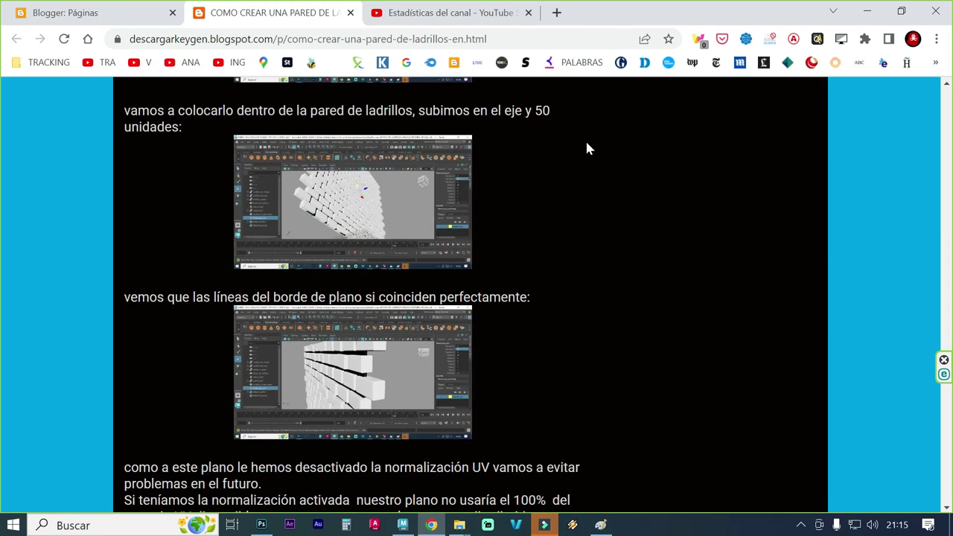
Switch back to Maya, select the Ladrillos_Combinados brick wall, then deselect it
click(402, 525)
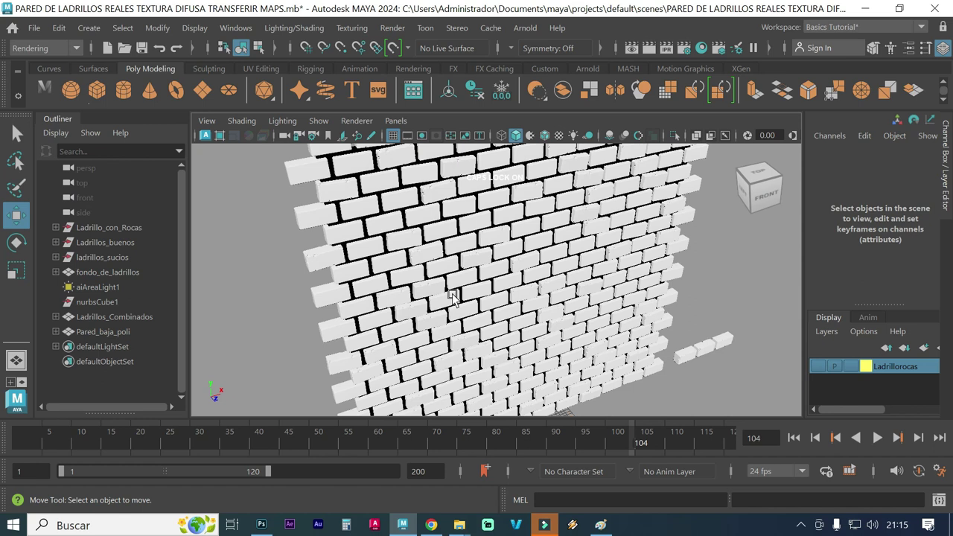
click(480, 298)
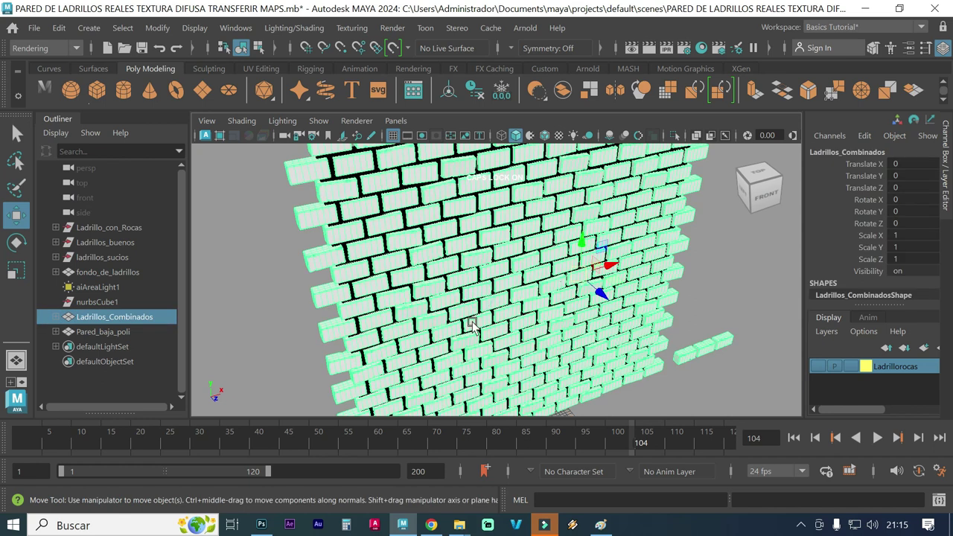
click(266, 268)
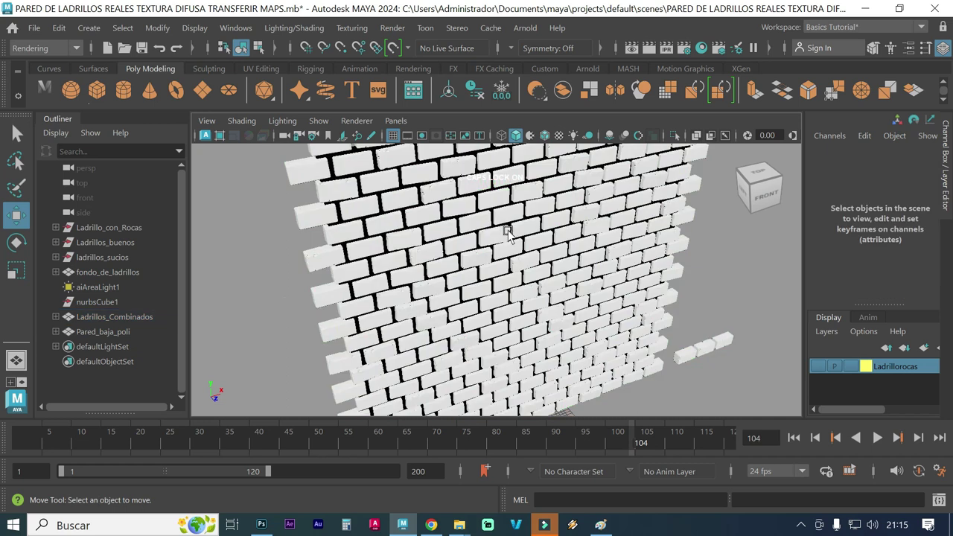